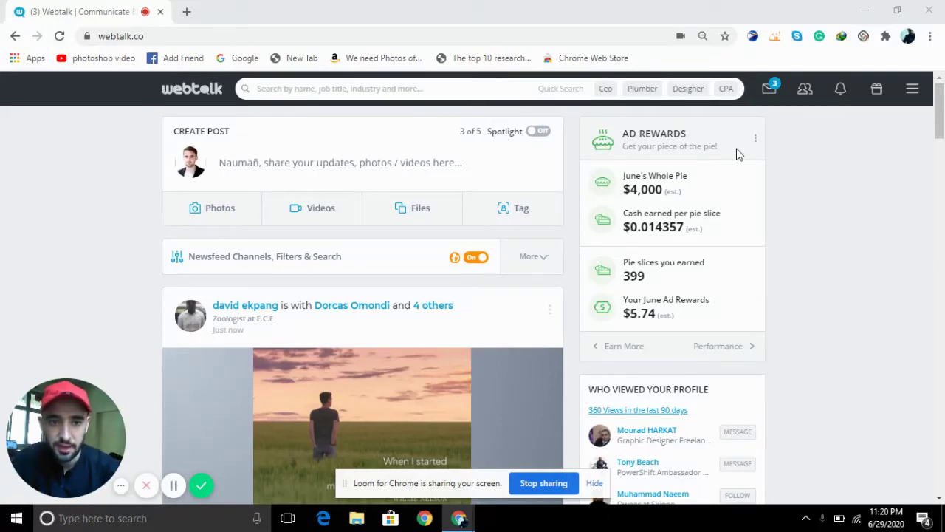
Step: Open the Ad Rewards card's options, then go to your own profile from the account menu
{"action": "left_click", "coordinate": [755, 138]}
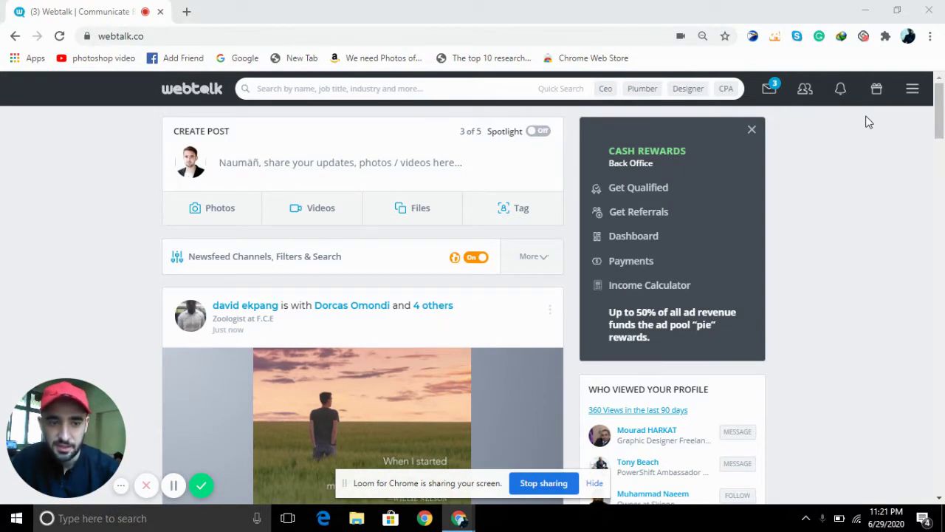
{"action": "left_click", "coordinate": [910, 91]}
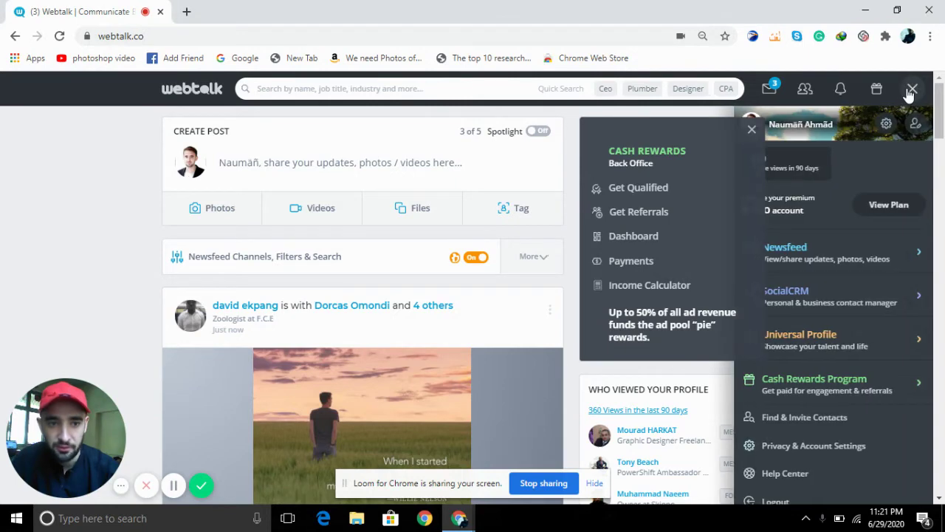
{"action": "left_click", "coordinate": [822, 127]}
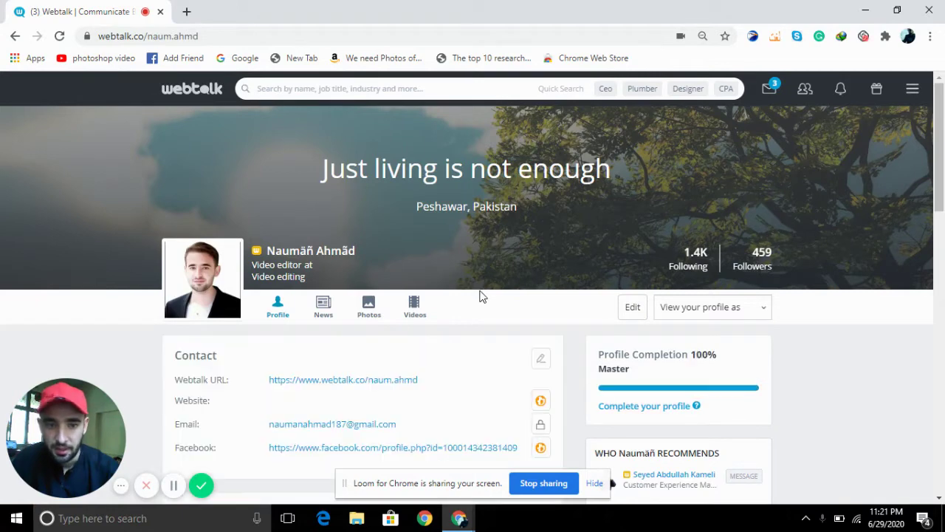
Step: Switch the whole profile into edit mode, then leave it again with Done
{"action": "scroll", "coordinate": [481, 295], "scroll_direction": "down", "scroll_amount": 1}
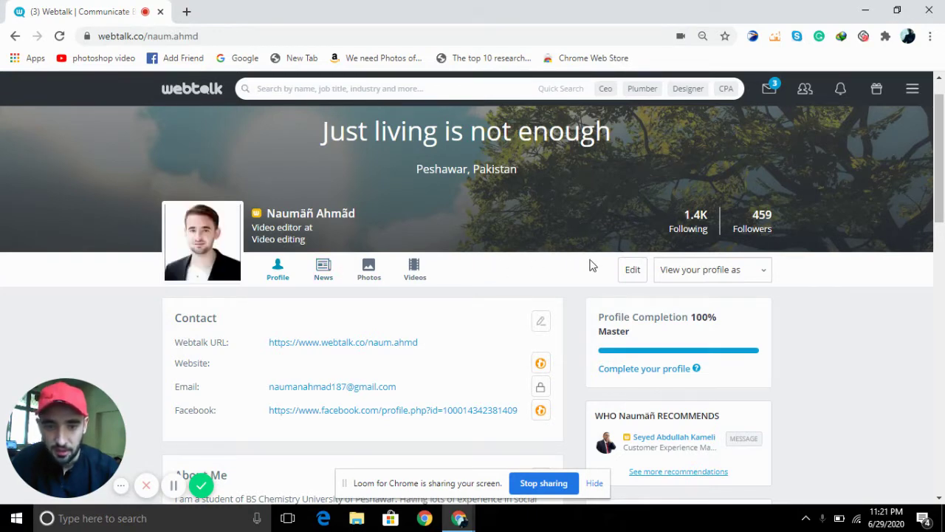
{"action": "left_click", "coordinate": [629, 271]}
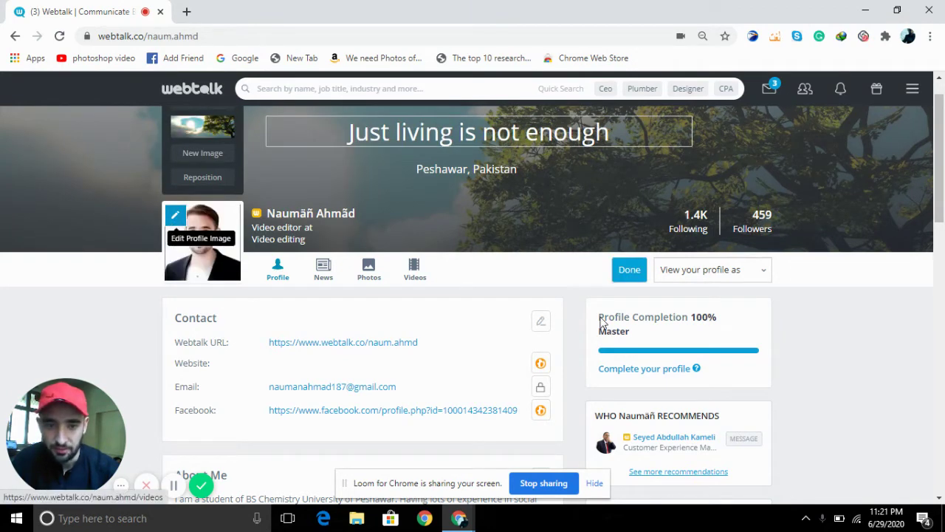
{"action": "left_click", "coordinate": [625, 282]}
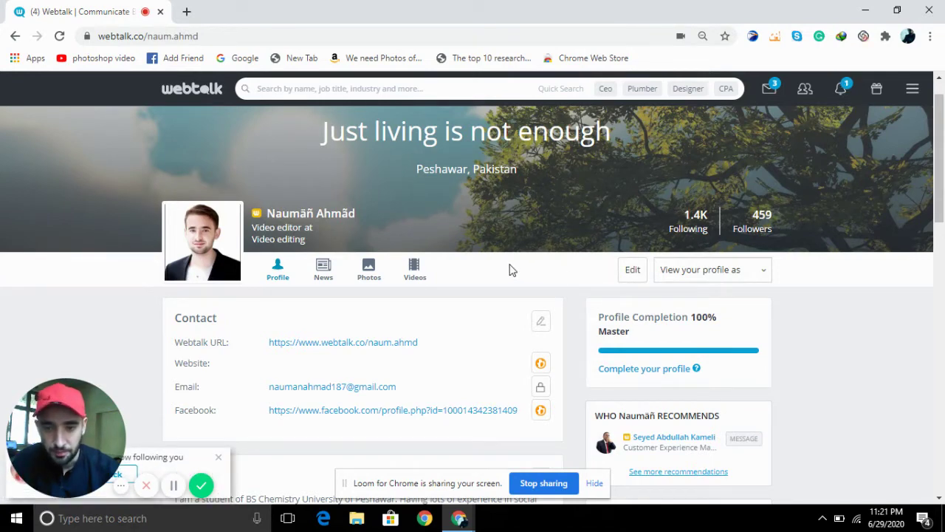
Step: Edit the Contact section, check its Website and Facebook link fields, and save it unchanged
{"action": "scroll", "coordinate": [510, 269], "scroll_direction": "down", "scroll_amount": 1}
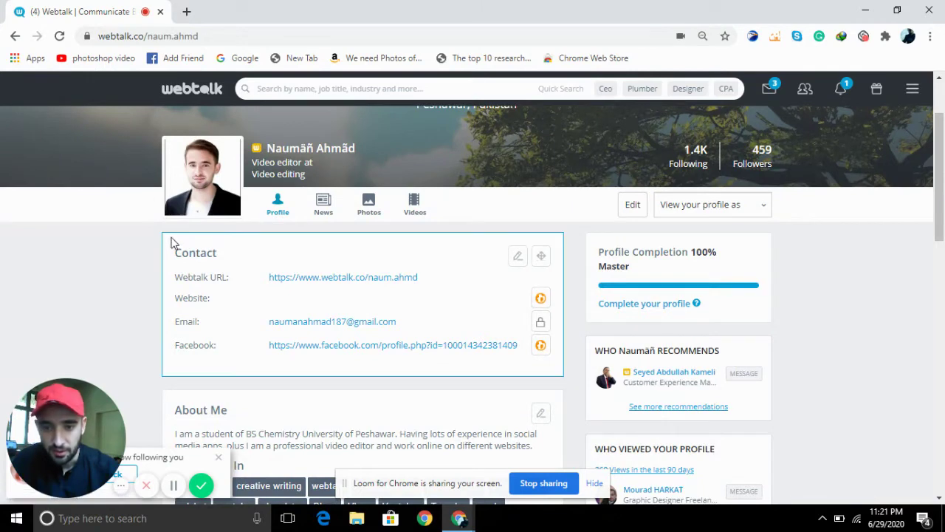
{"action": "left_click", "coordinate": [517, 257]}
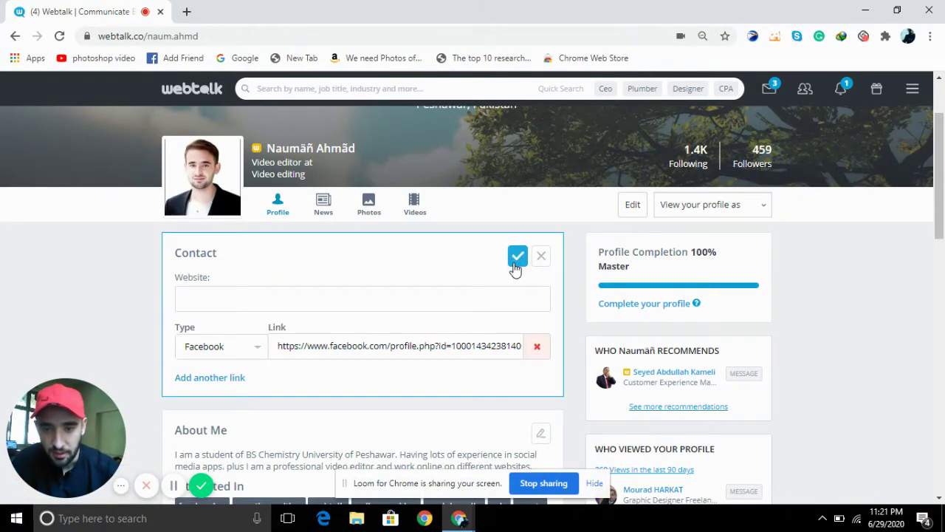
{"action": "scroll", "coordinate": [515, 268], "scroll_direction": "down", "scroll_amount": 1}
{"action": "scroll", "coordinate": [515, 268], "scroll_direction": "up", "scroll_amount": 2}
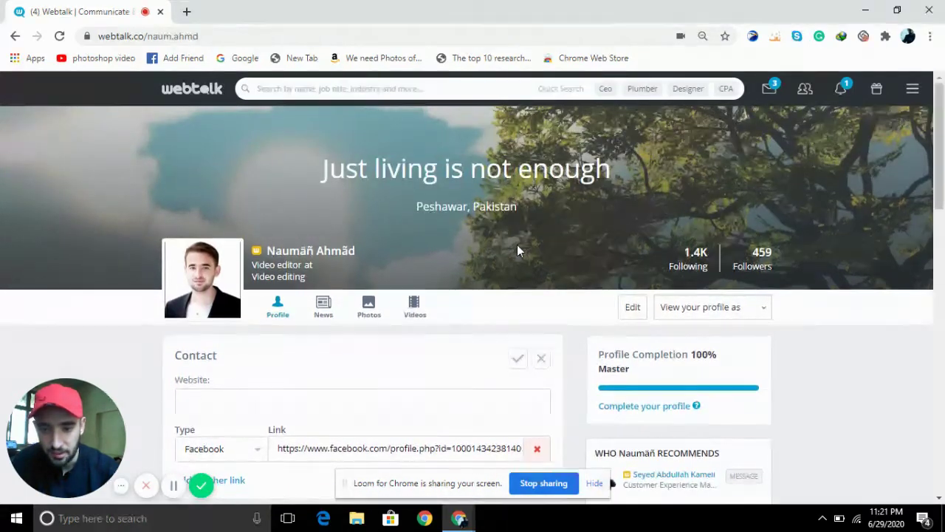
{"action": "scroll", "coordinate": [435, 397], "scroll_direction": "down", "scroll_amount": 2}
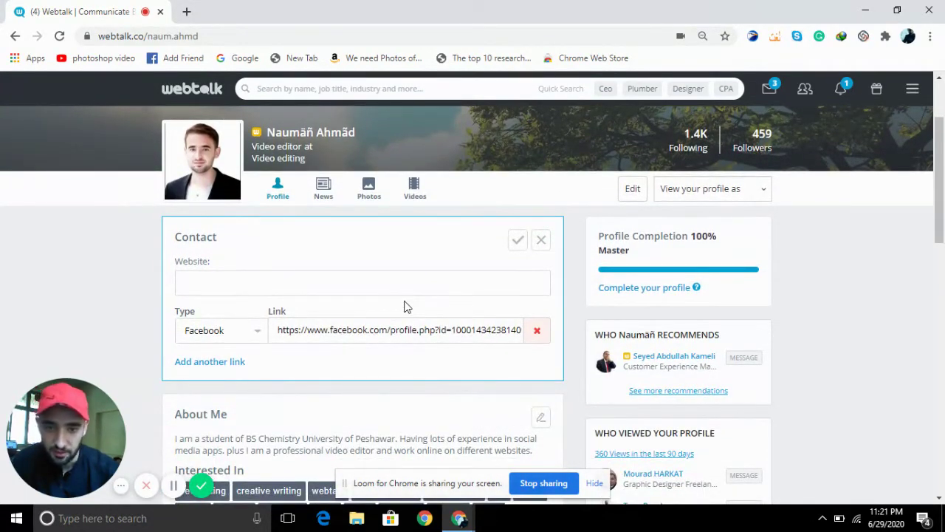
{"action": "left_click", "coordinate": [517, 241]}
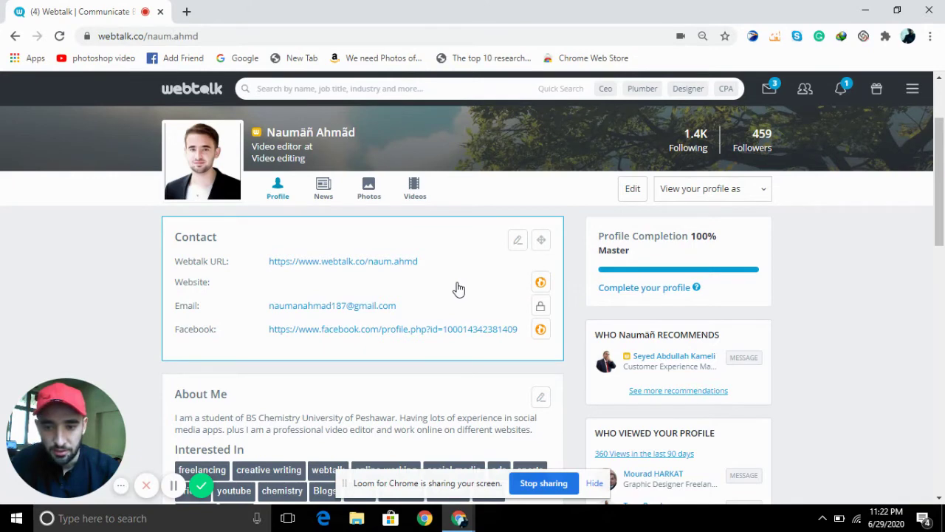
{"action": "scroll", "coordinate": [457, 289], "scroll_direction": "down", "scroll_amount": 4}
Step: Edit About Me, check the student bio text and interest tags, and save the section
{"action": "scroll", "coordinate": [458, 282], "scroll_direction": "up", "scroll_amount": 2}
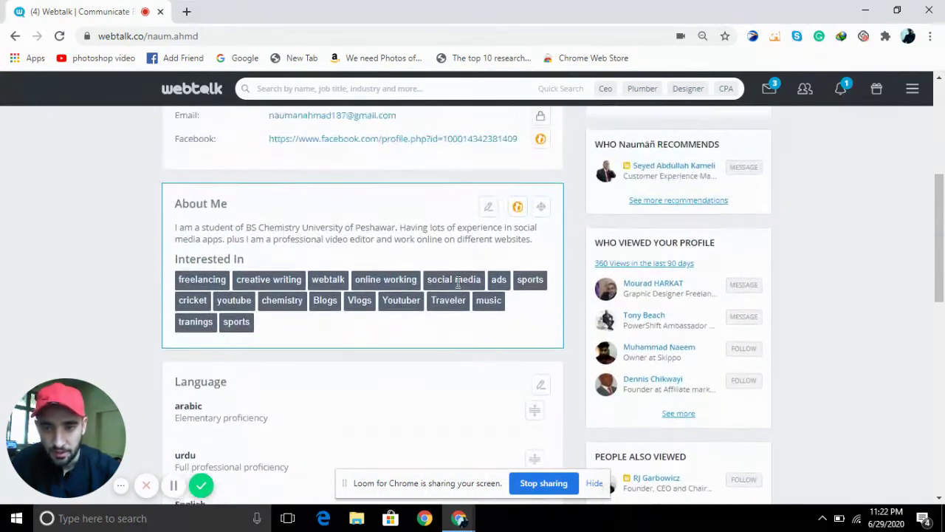
{"action": "scroll", "coordinate": [458, 283], "scroll_direction": "up", "scroll_amount": 1}
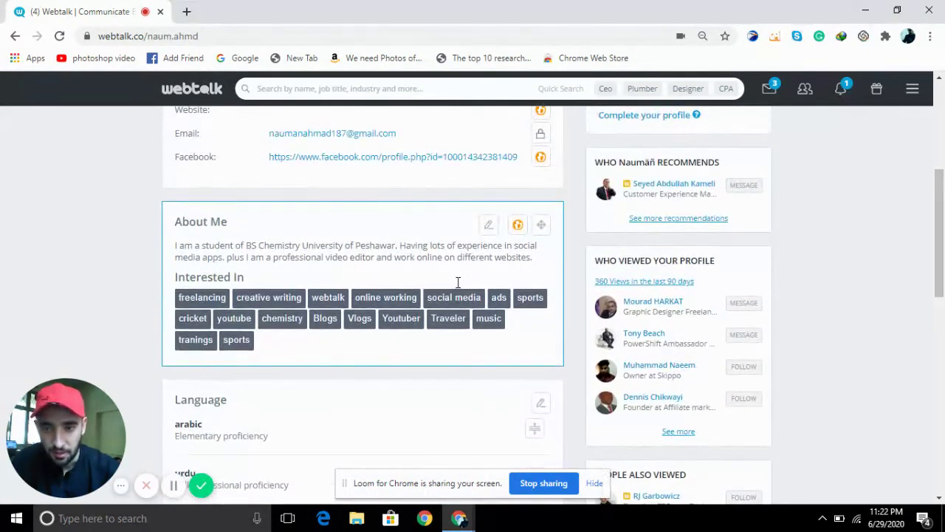
{"action": "left_click", "coordinate": [488, 226]}
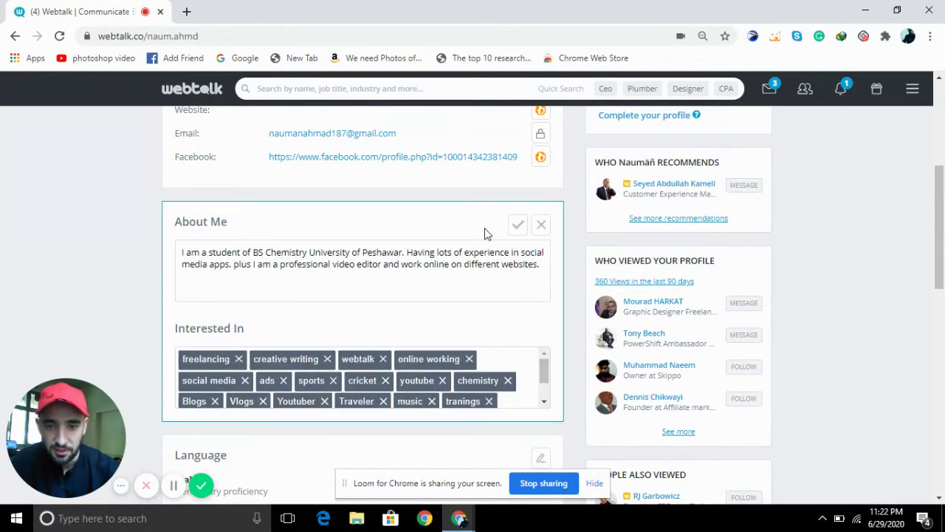
{"action": "left_click", "coordinate": [539, 274]}
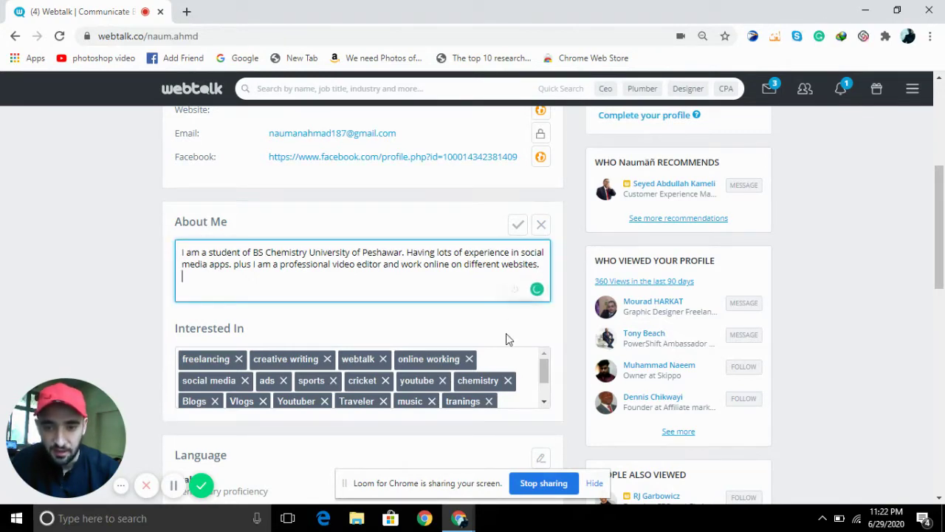
{"action": "scroll", "coordinate": [506, 339], "scroll_direction": "down", "scroll_amount": 1}
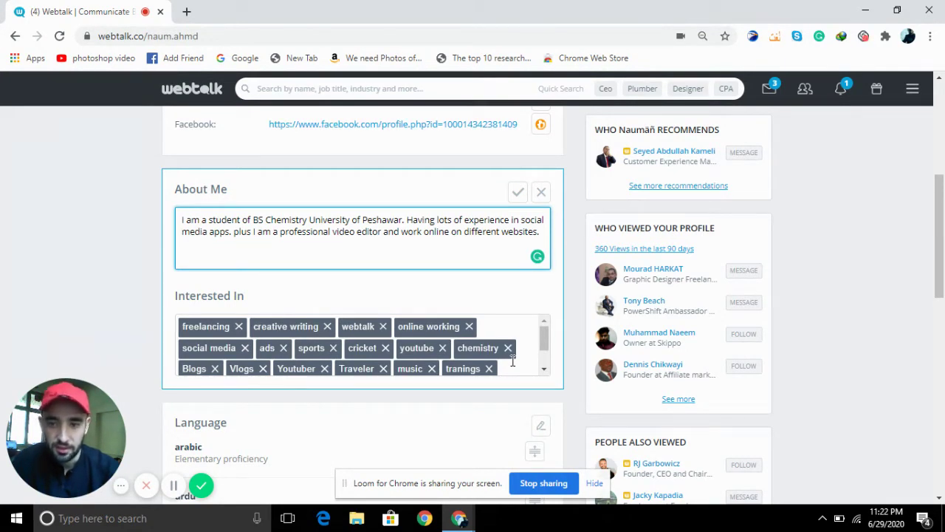
{"action": "left_click", "coordinate": [519, 193]}
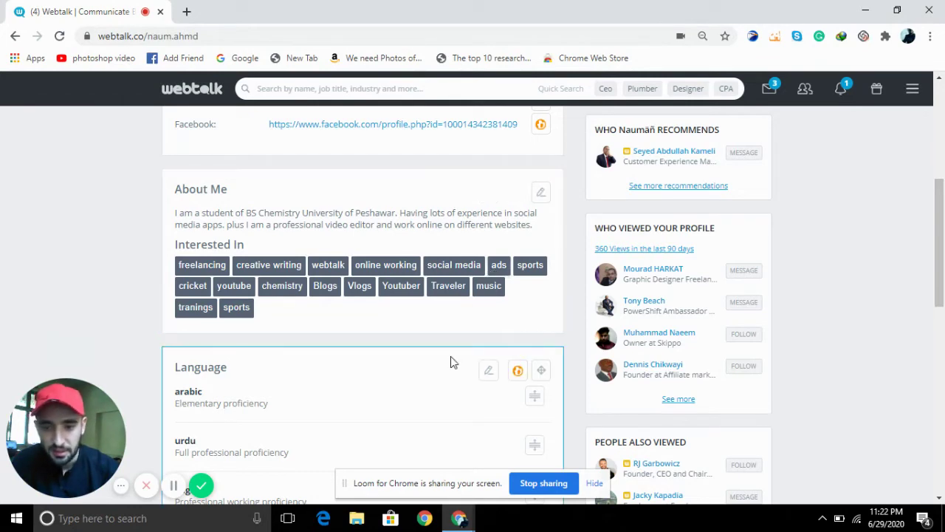
Step: Put the Language section's arabic, urdu and English entries into edit mode
{"action": "scroll", "coordinate": [453, 362], "scroll_direction": "down", "scroll_amount": 2}
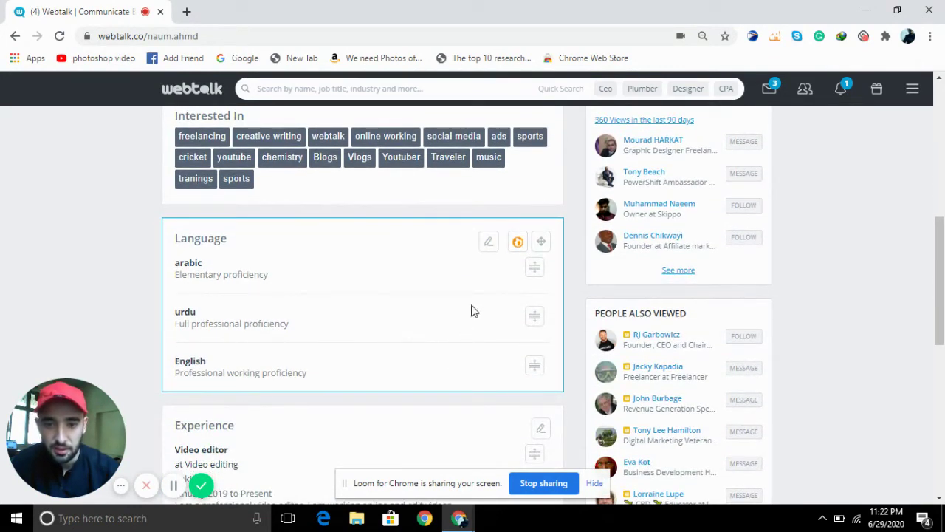
{"action": "left_click", "coordinate": [490, 250]}
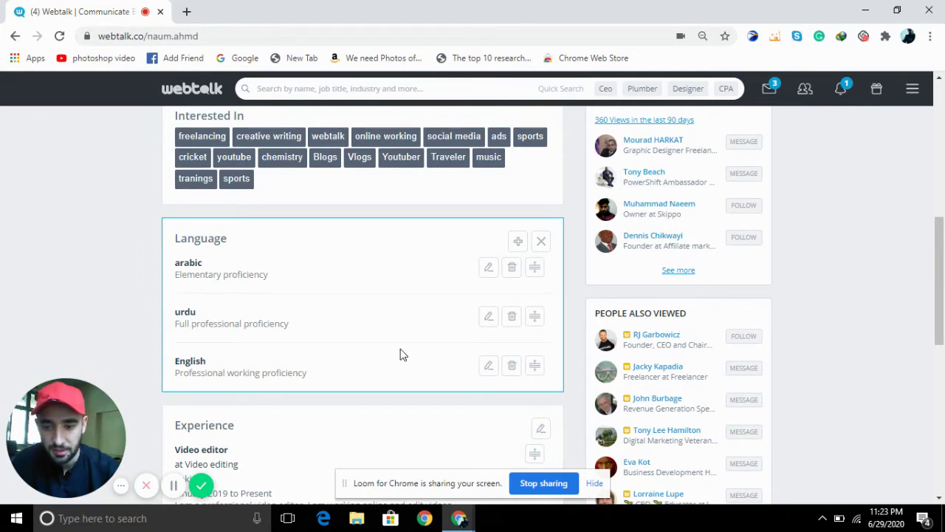
{"action": "scroll", "coordinate": [401, 352], "scroll_direction": "down", "scroll_amount": 1}
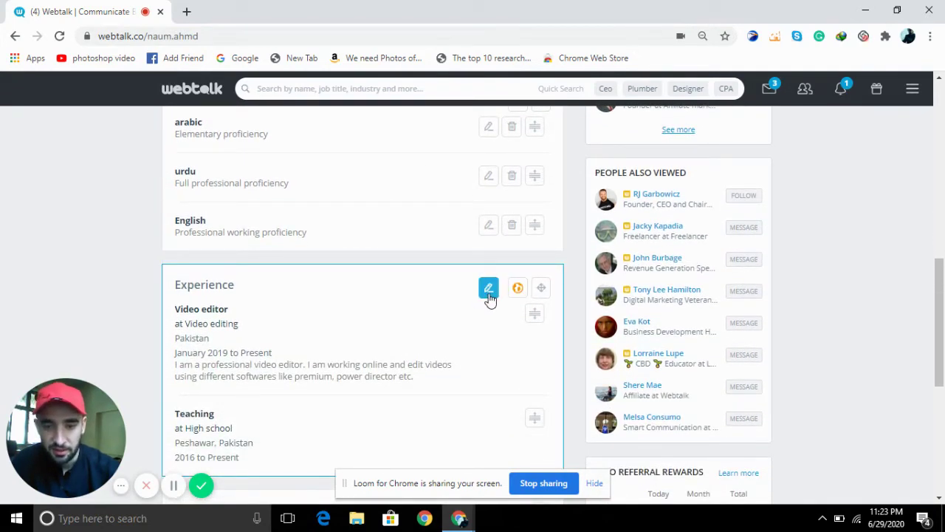
Step: Edit the Experience section and review its Video editor and Teaching entries down to Education
{"action": "left_click", "coordinate": [488, 289]}
{"action": "scroll", "coordinate": [489, 297], "scroll_direction": "down", "scroll_amount": 1}
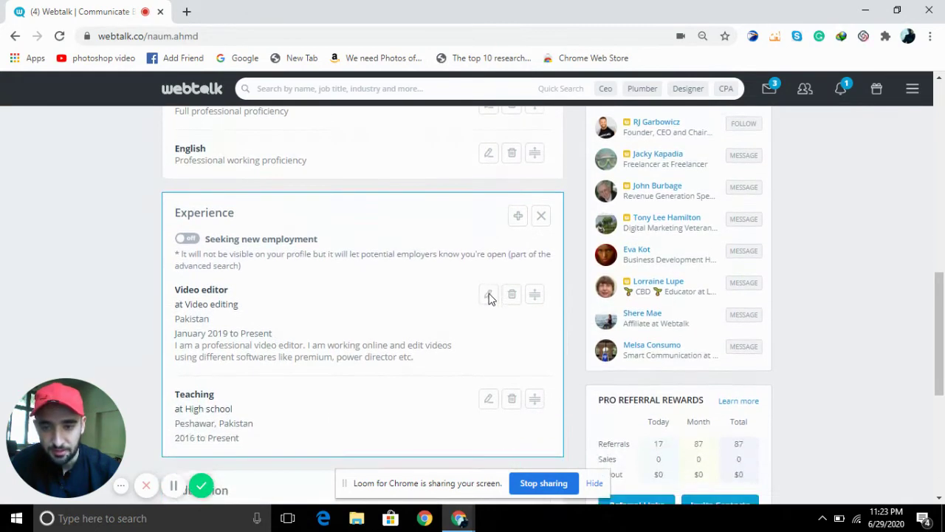
{"action": "scroll", "coordinate": [489, 297], "scroll_direction": "down", "scroll_amount": 1}
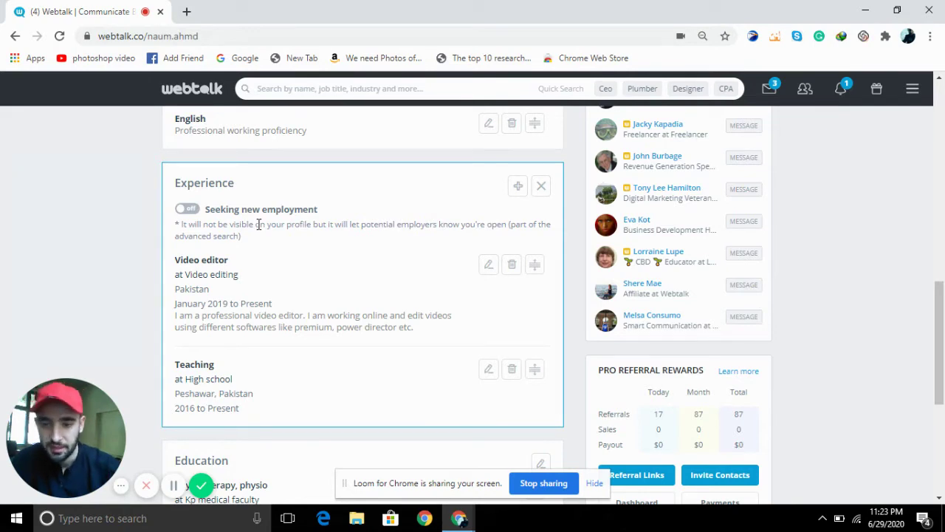
{"action": "scroll", "coordinate": [320, 338], "scroll_direction": "down", "scroll_amount": 1}
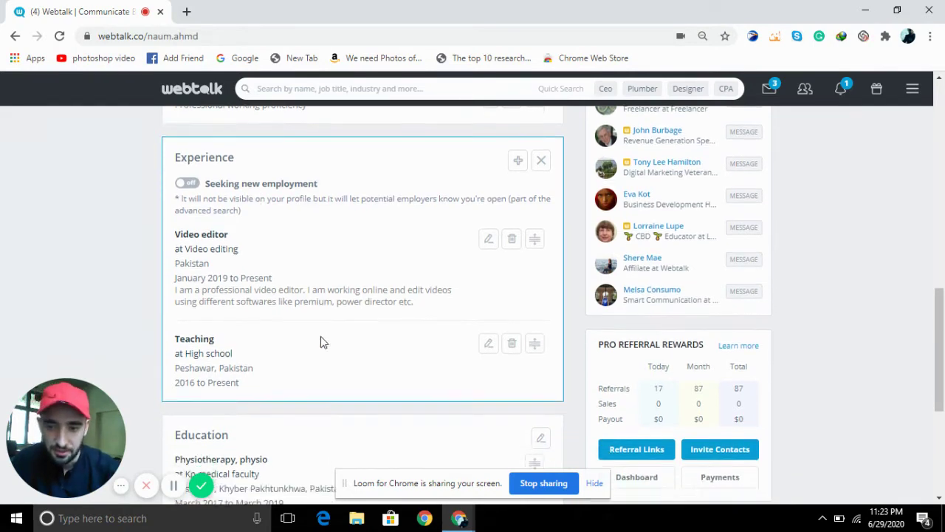
{"action": "scroll", "coordinate": [321, 342], "scroll_direction": "down", "scroll_amount": 1}
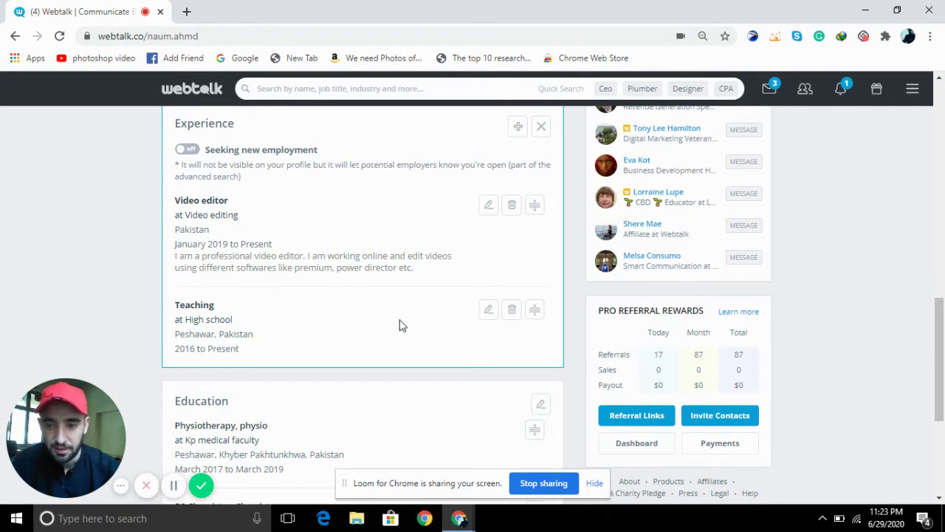
{"action": "scroll", "coordinate": [399, 325], "scroll_direction": "up", "scroll_amount": 2}
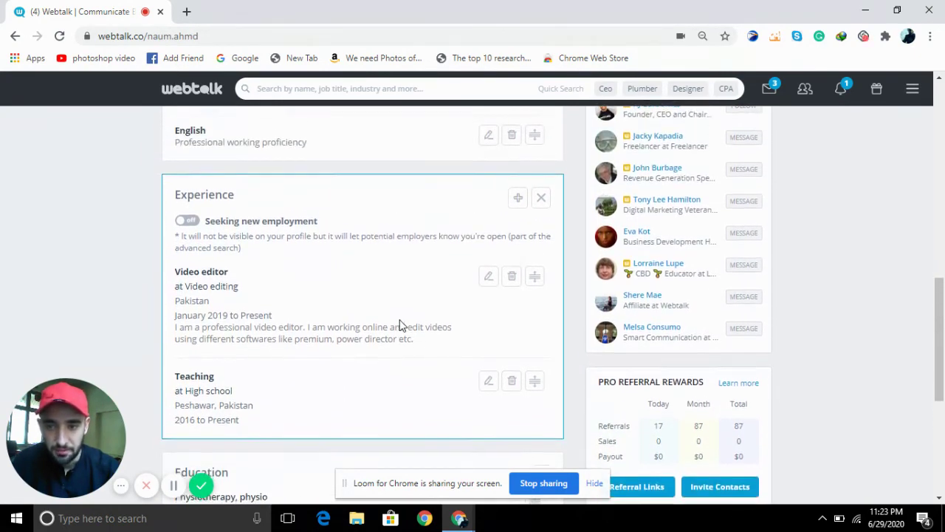
{"action": "scroll", "coordinate": [398, 325], "scroll_direction": "down", "scroll_amount": 1}
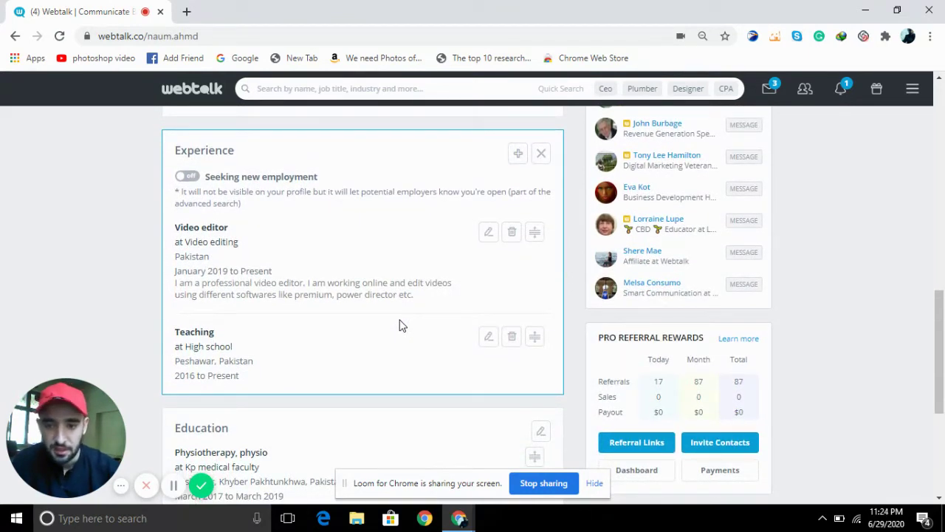
{"action": "scroll", "coordinate": [399, 325], "scroll_direction": "down", "scroll_amount": 5}
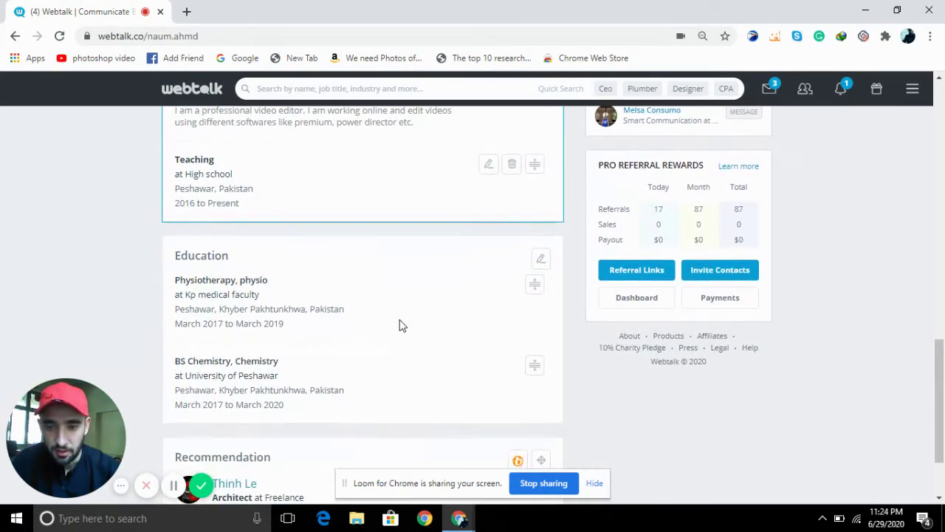
Step: Open the Education form, review the Physiotherapy and BS Chemistry entries, then close it unsaved
{"action": "mouse_move", "coordinate": [470, 280]}
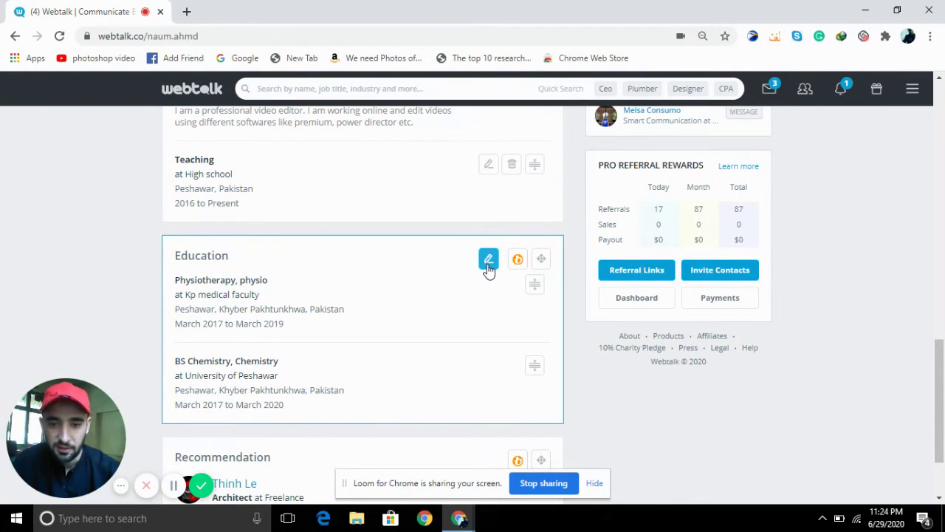
{"action": "left_click", "coordinate": [488, 260]}
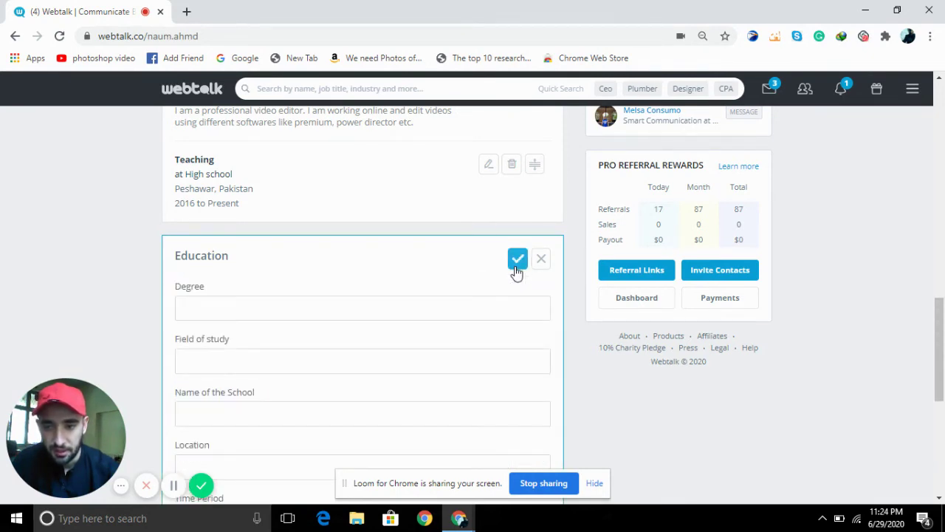
{"action": "scroll", "coordinate": [517, 272], "scroll_direction": "down", "scroll_amount": 2}
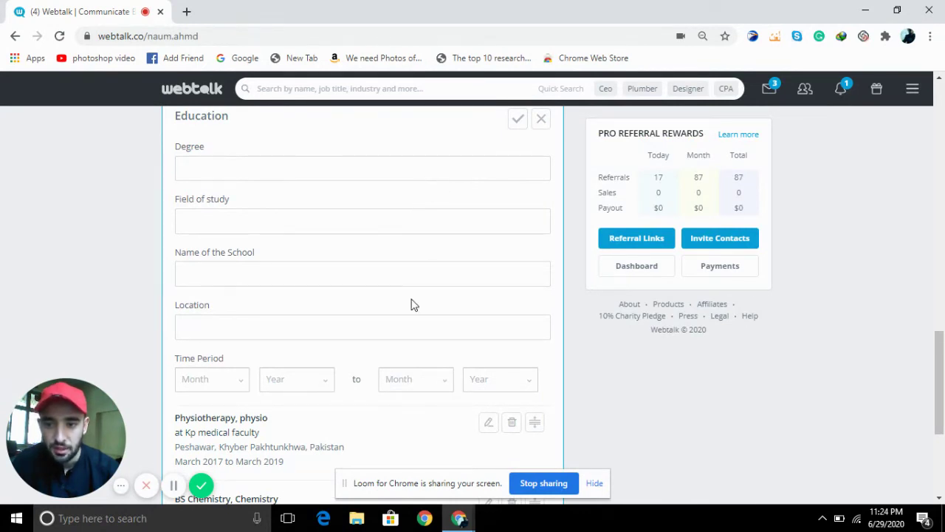
{"action": "scroll", "coordinate": [413, 304], "scroll_direction": "down", "scroll_amount": 1}
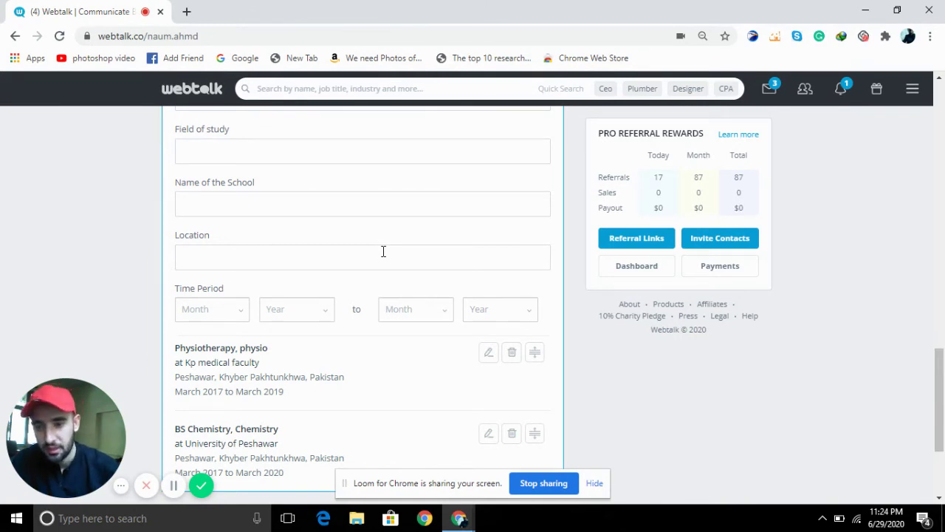
{"action": "scroll", "coordinate": [236, 339], "scroll_direction": "down", "scroll_amount": 1}
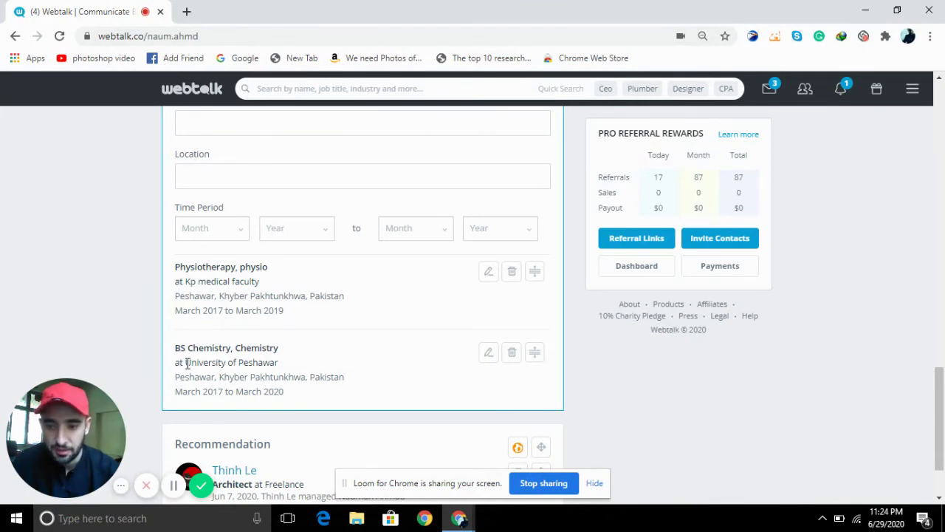
{"action": "scroll", "coordinate": [386, 324], "scroll_direction": "up", "scroll_amount": 3}
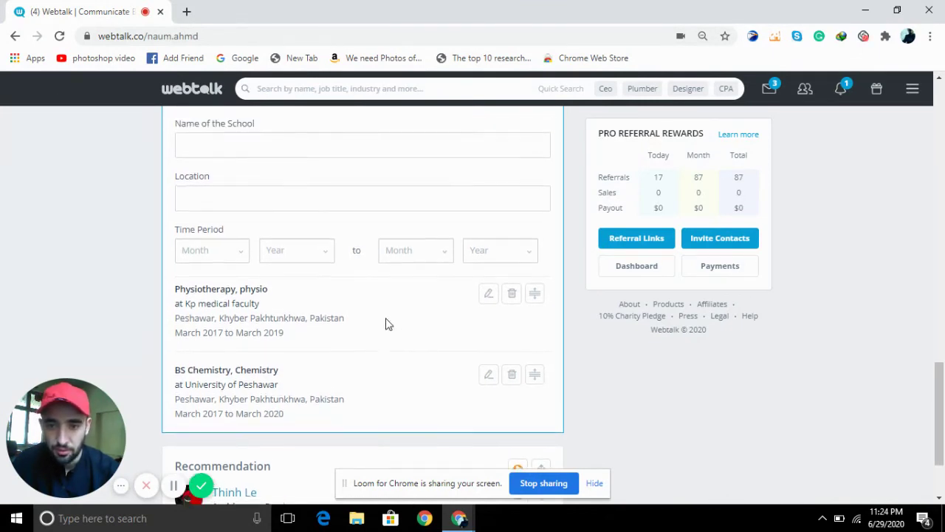
{"action": "scroll", "coordinate": [386, 323], "scroll_direction": "up", "scroll_amount": 2}
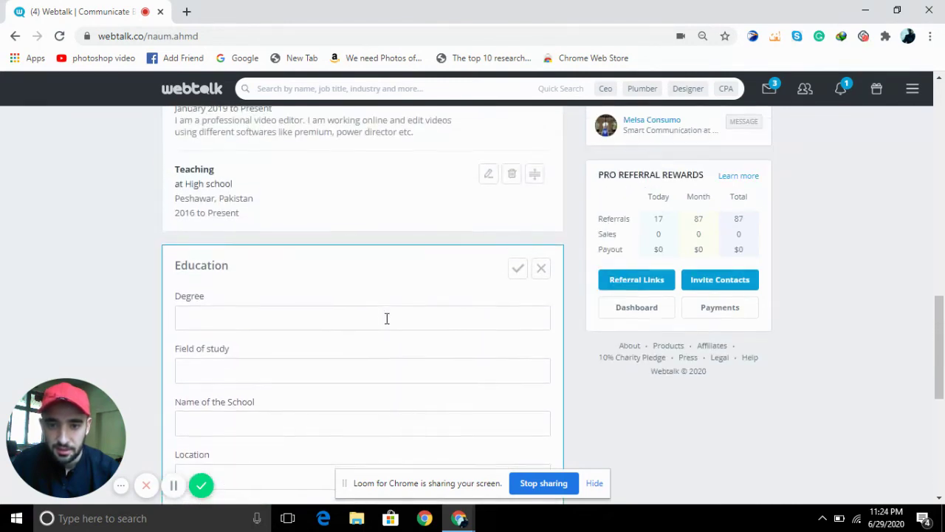
{"action": "left_click", "coordinate": [540, 275]}
Step: Scroll back up to the 'Just living is not enough' cover banner and 100% completion
{"action": "scroll", "coordinate": [540, 279], "scroll_direction": "up", "scroll_amount": 6}
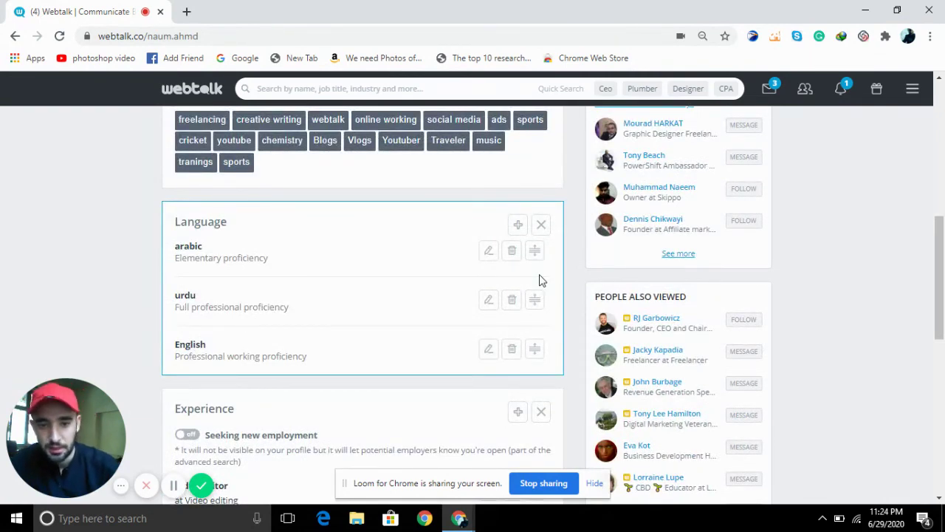
{"action": "scroll", "coordinate": [539, 280], "scroll_direction": "up", "scroll_amount": 5}
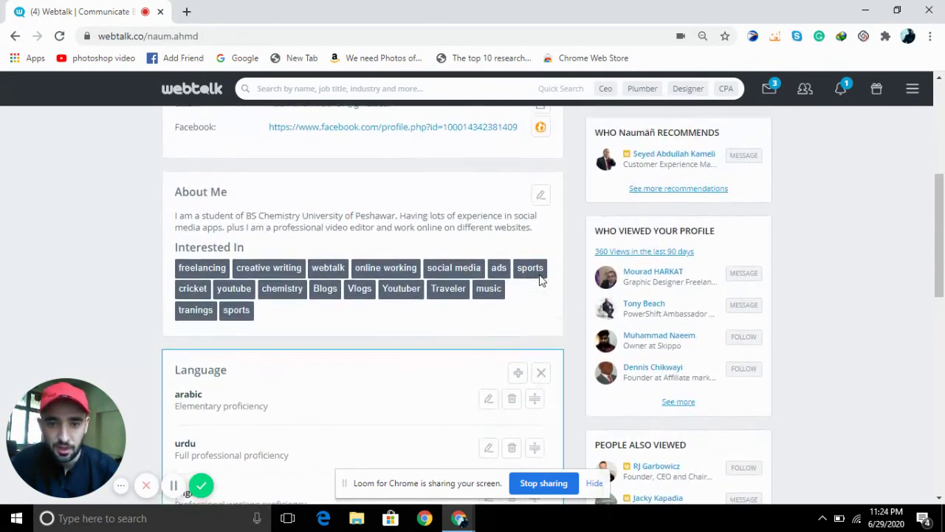
{"action": "scroll", "coordinate": [540, 281], "scroll_direction": "up", "scroll_amount": 3}
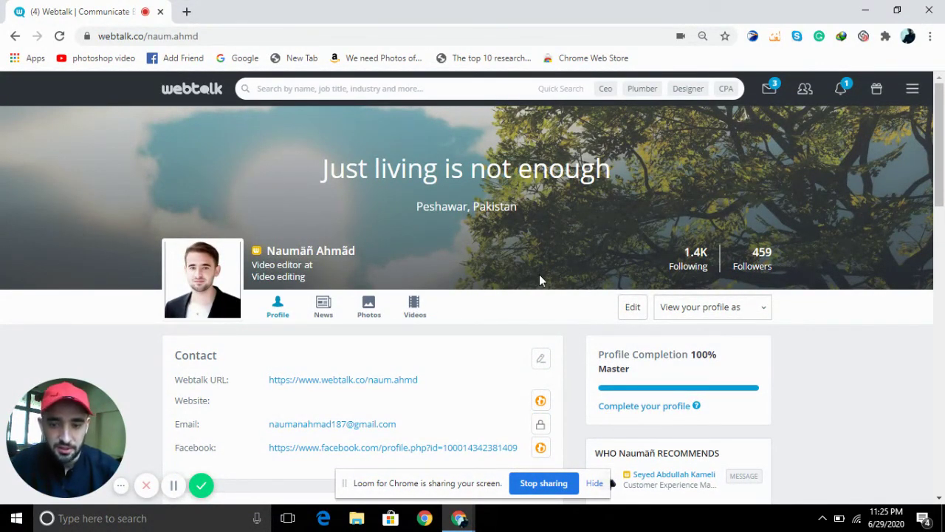
Step: Go to the Newsfeed from the top-right account menu
{"action": "left_click", "coordinate": [911, 92]}
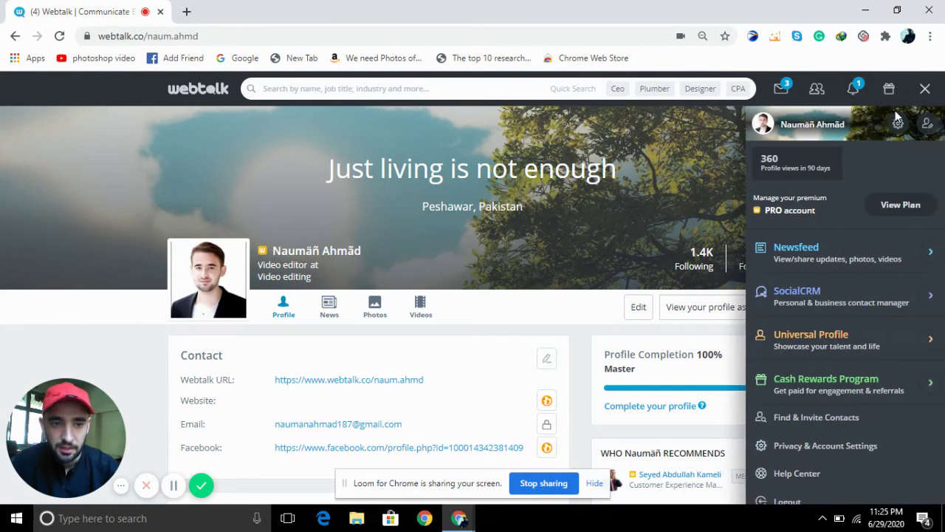
{"action": "left_click", "coordinate": [810, 253]}
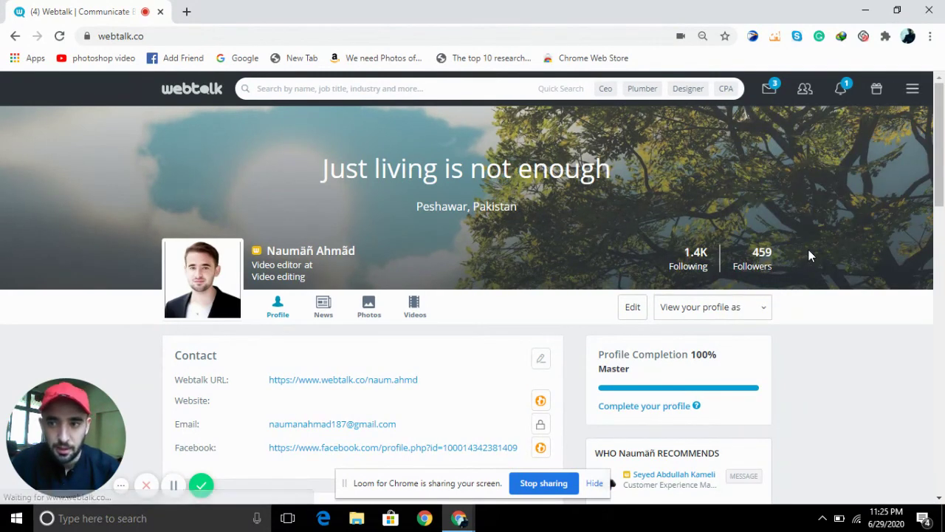